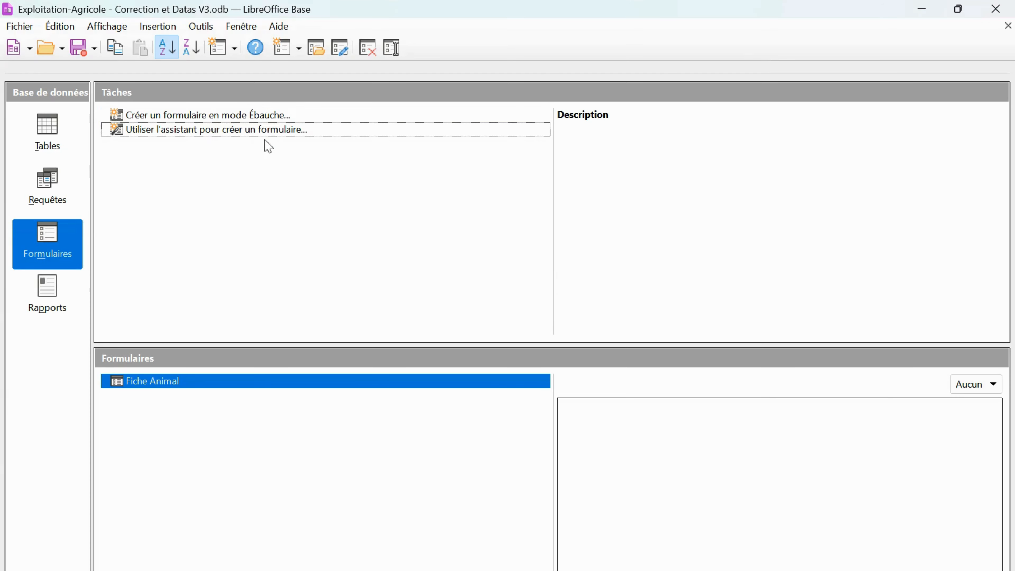
- Start a new form with the wizard, using all fields of the MainDOeuvre table for the main form
{"action": "left_click", "coordinate": [264, 130]}
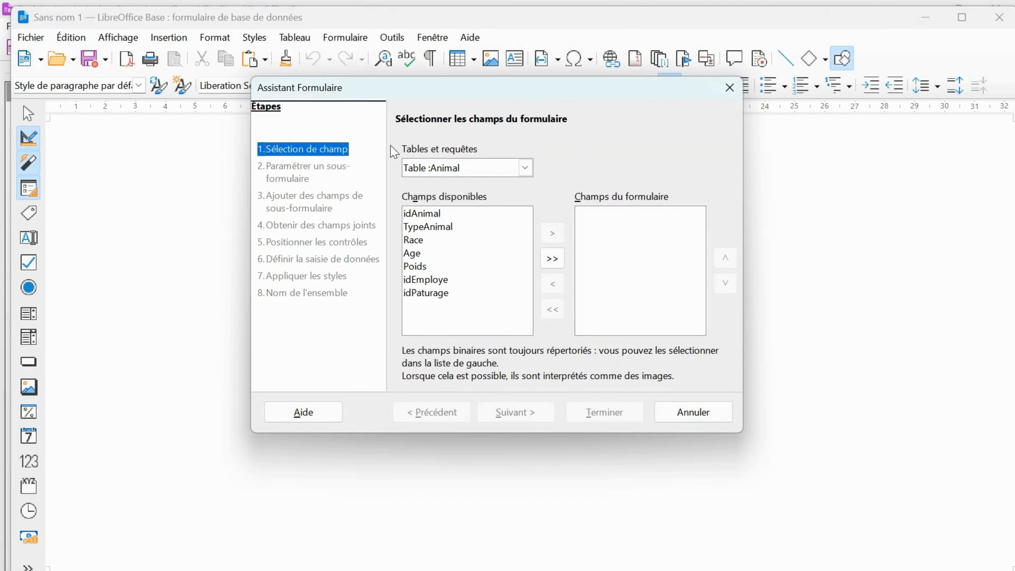
{"action": "left_click", "coordinate": [517, 164]}
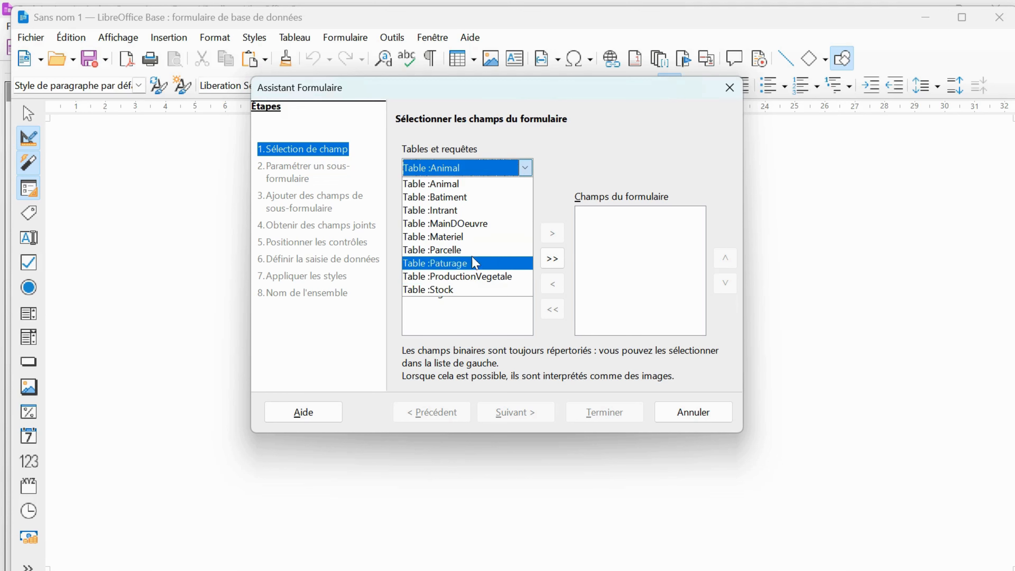
{"action": "left_click", "coordinate": [491, 224]}
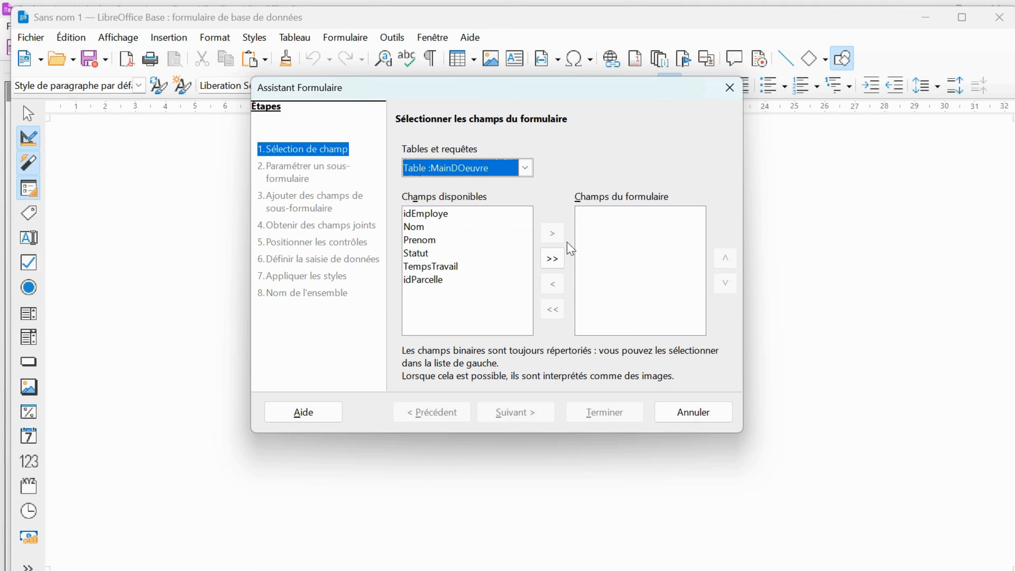
{"action": "left_click", "coordinate": [554, 266]}
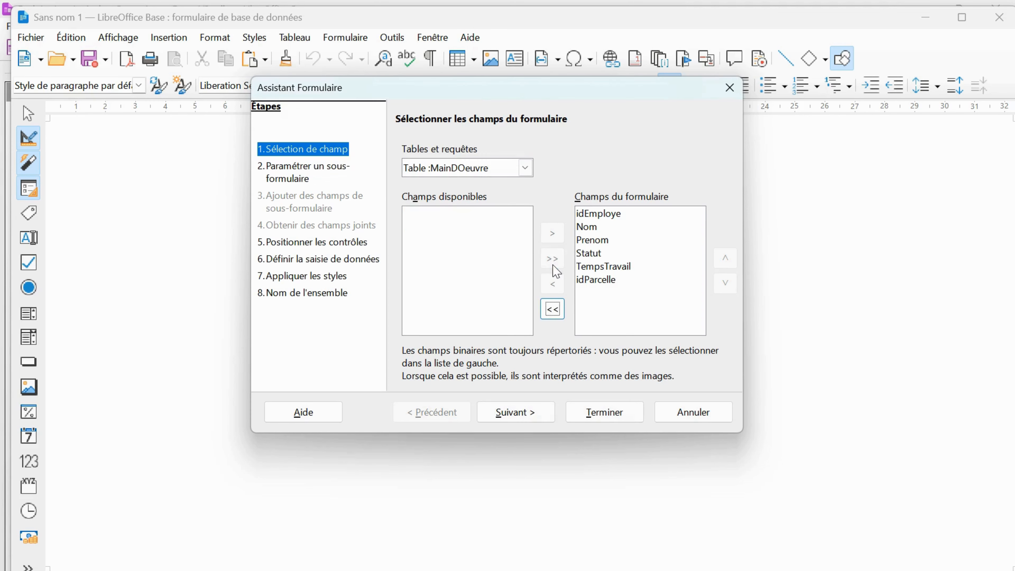
{"action": "left_click", "coordinate": [512, 413]}
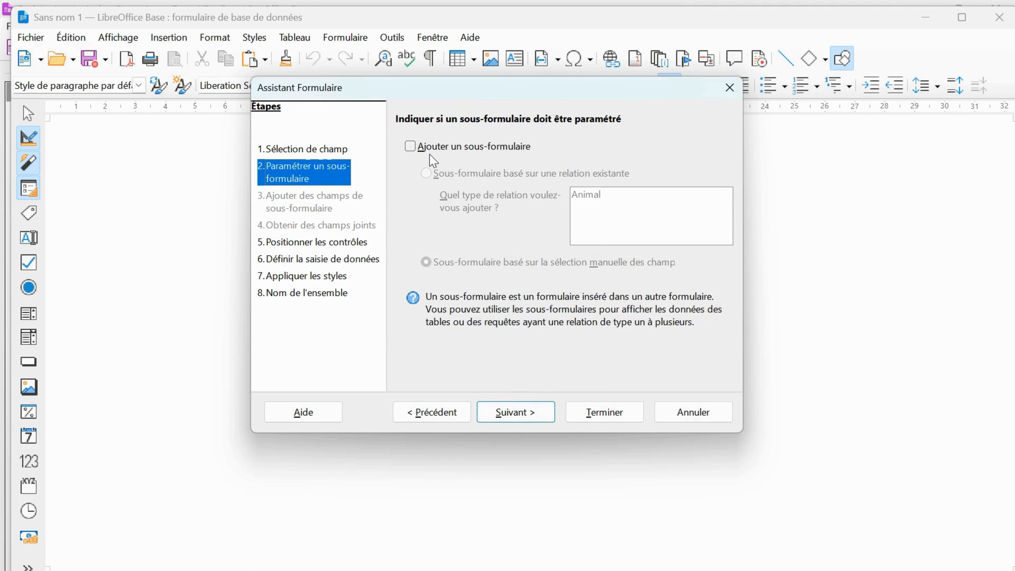
- Add a subform based on manual field selection, including all fields of the Parcelle table
{"action": "left_click", "coordinate": [410, 148]}
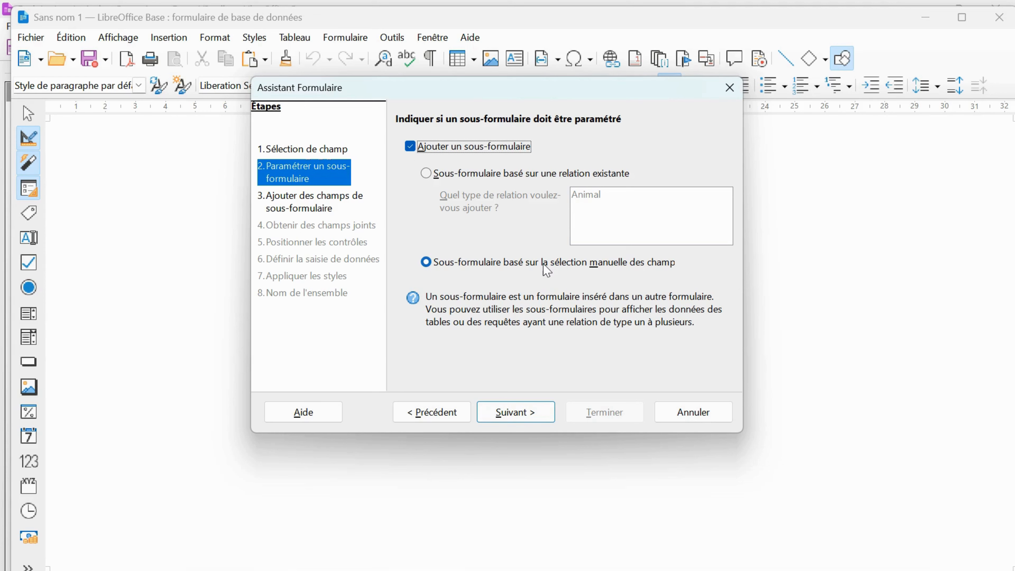
{"action": "left_click", "coordinate": [515, 418]}
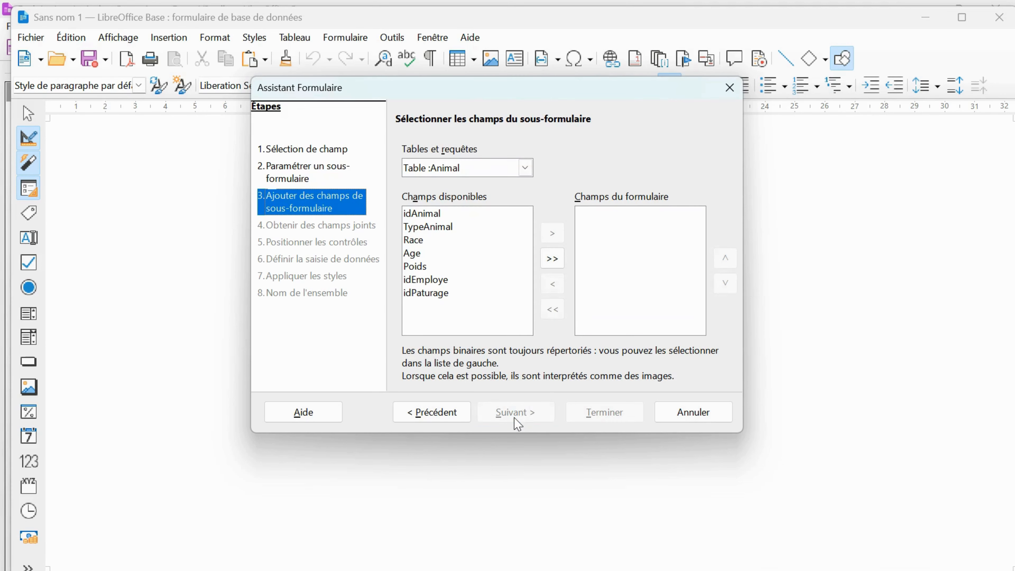
{"action": "left_click", "coordinate": [516, 169]}
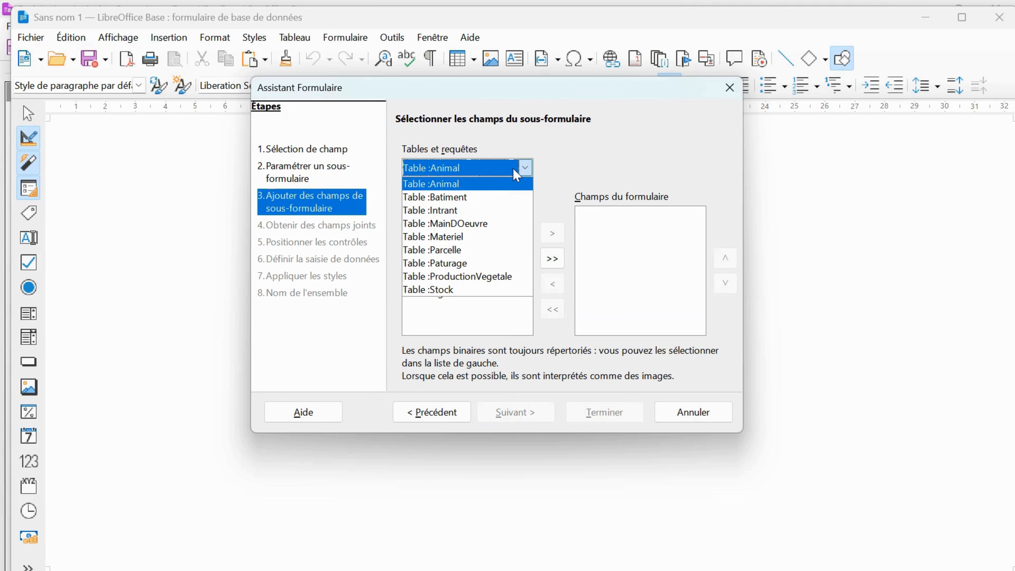
{"action": "left_click", "coordinate": [455, 250]}
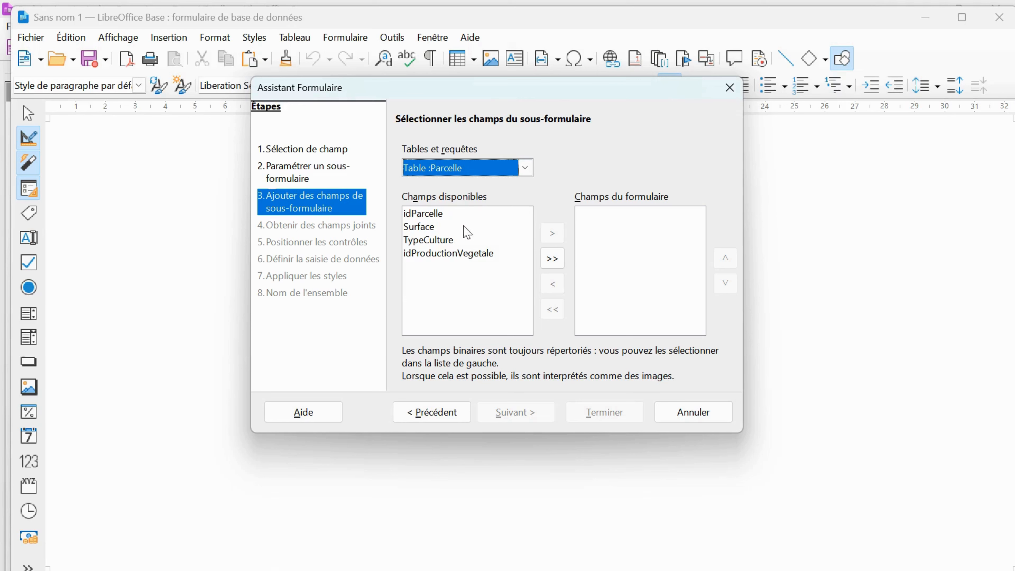
{"action": "left_click", "coordinate": [553, 260]}
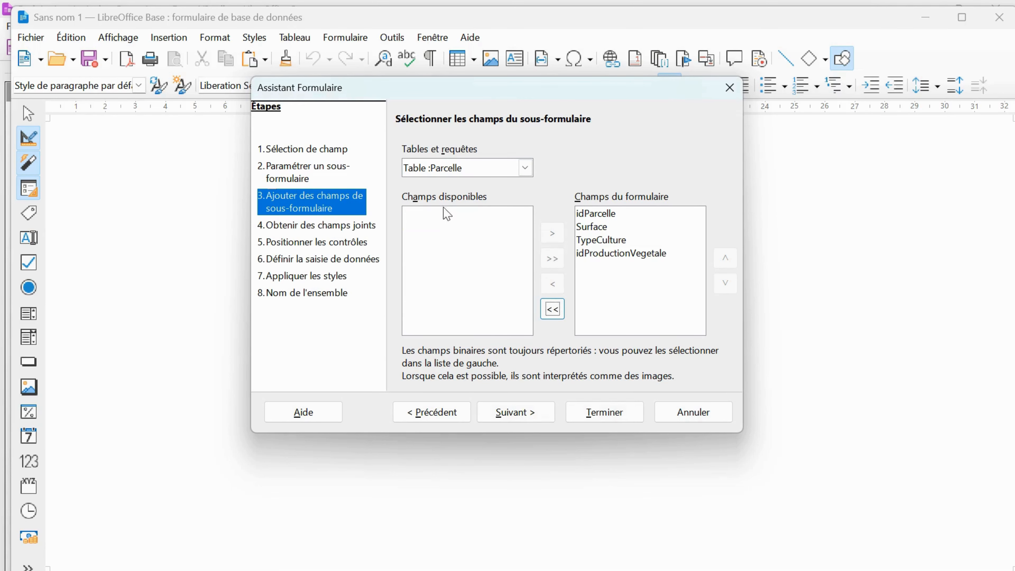
{"action": "left_click", "coordinate": [514, 415]}
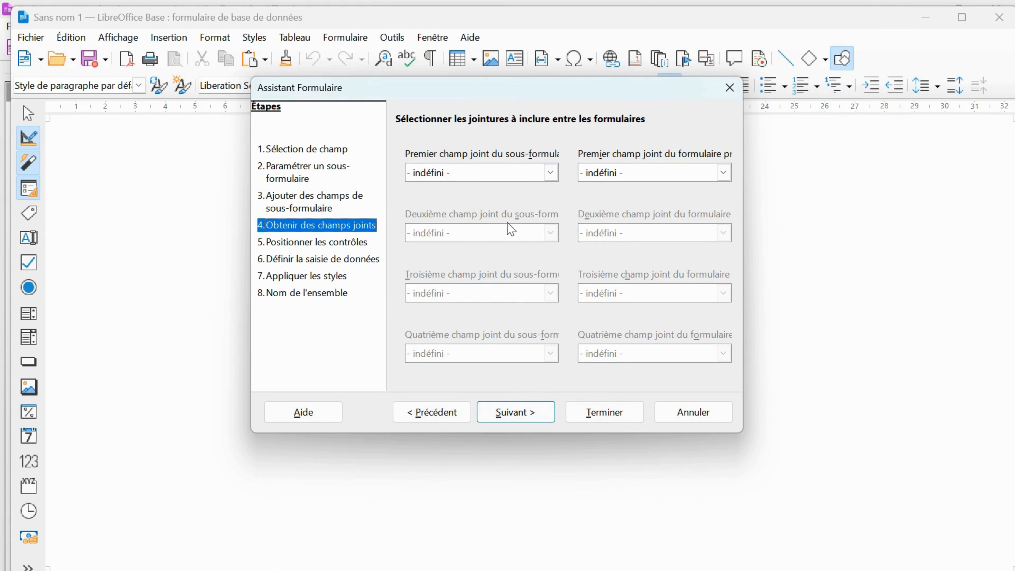
- Set the subform's first joined field to idParcelle and continue to the control layout
{"action": "left_click", "coordinate": [550, 170]}
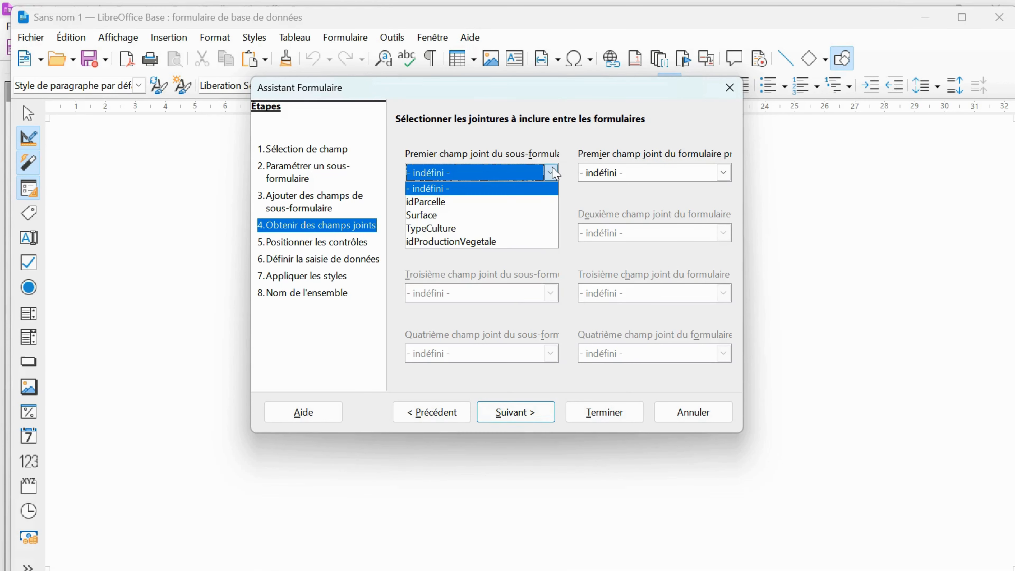
{"action": "left_click", "coordinate": [473, 202]}
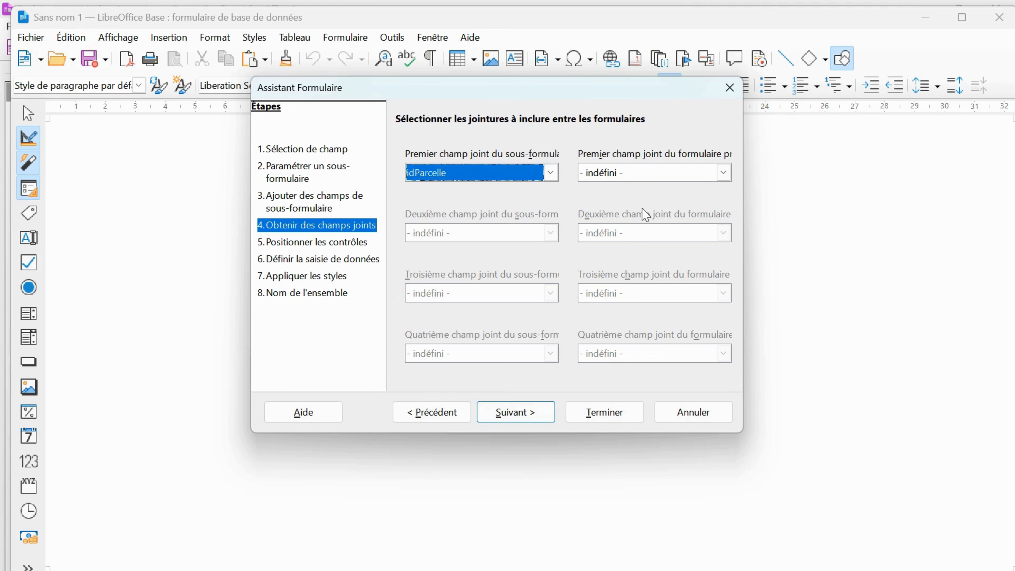
{"action": "left_click", "coordinate": [550, 419]}
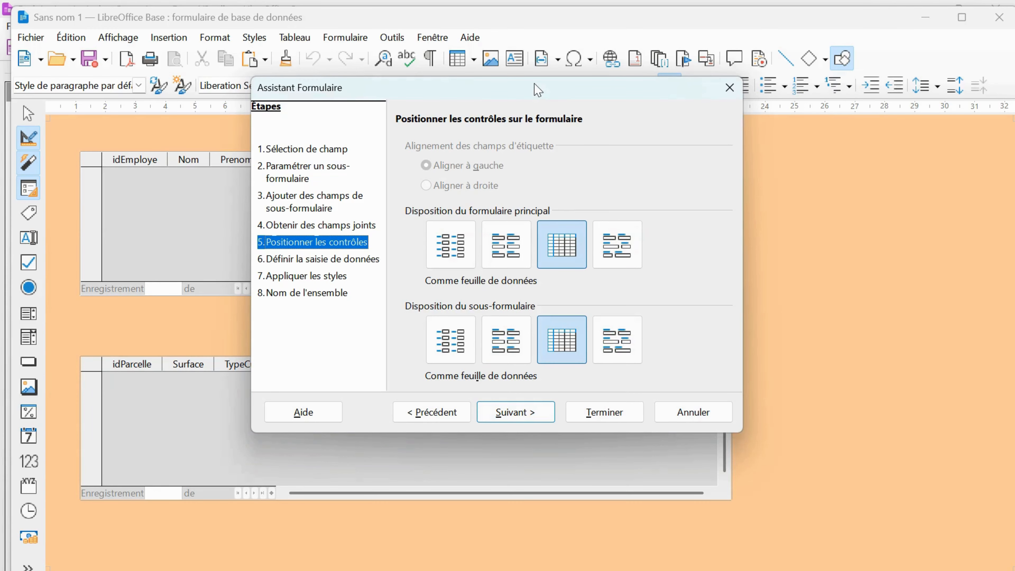
- Lay out the main form as columns with labels on the left and keep the subform as a data sheet
{"action": "left_click_drag", "start_coordinate": [537, 90], "coordinate": [770, 144]}
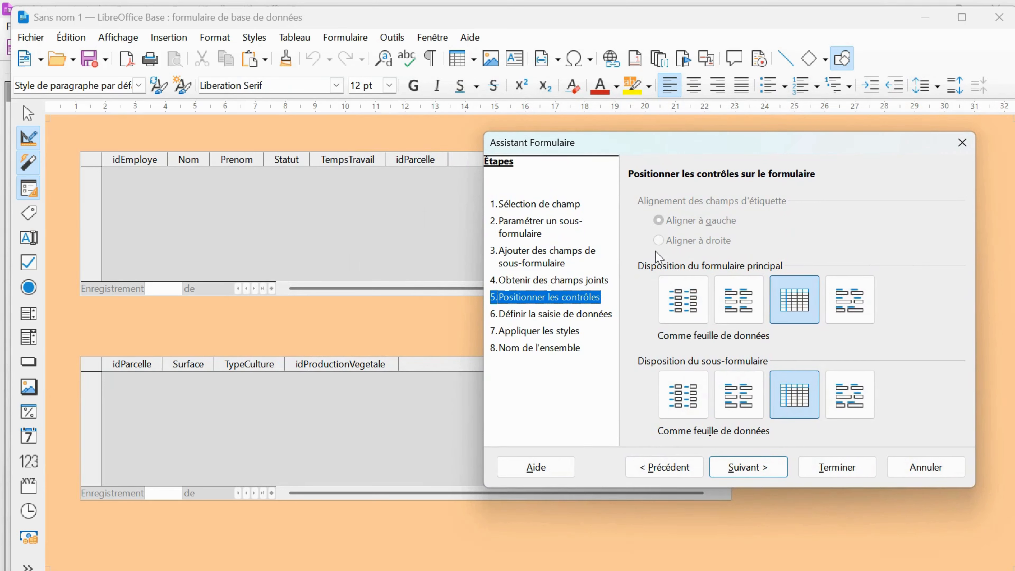
{"action": "left_click", "coordinate": [683, 300]}
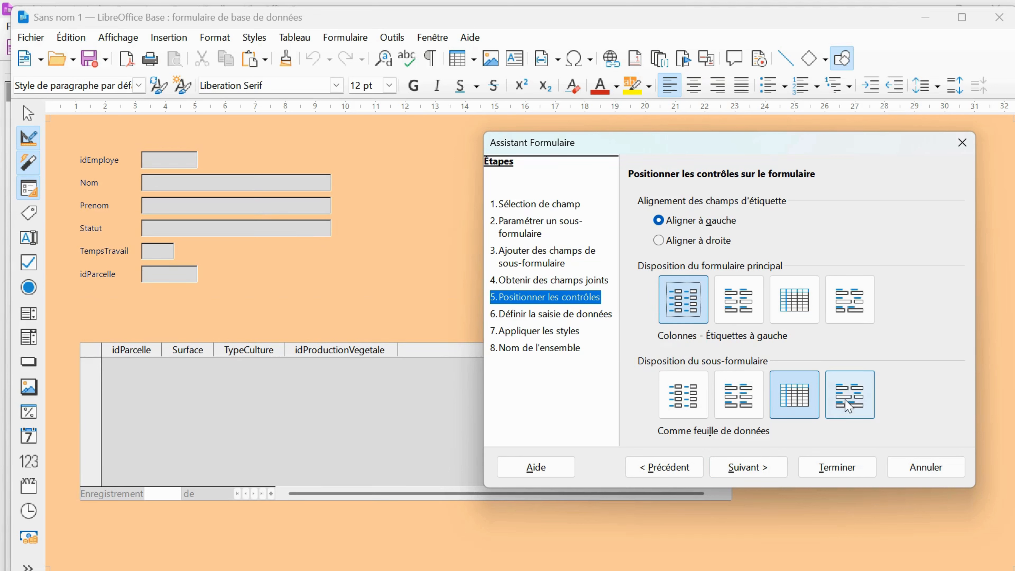
{"action": "left_click", "coordinate": [748, 406]}
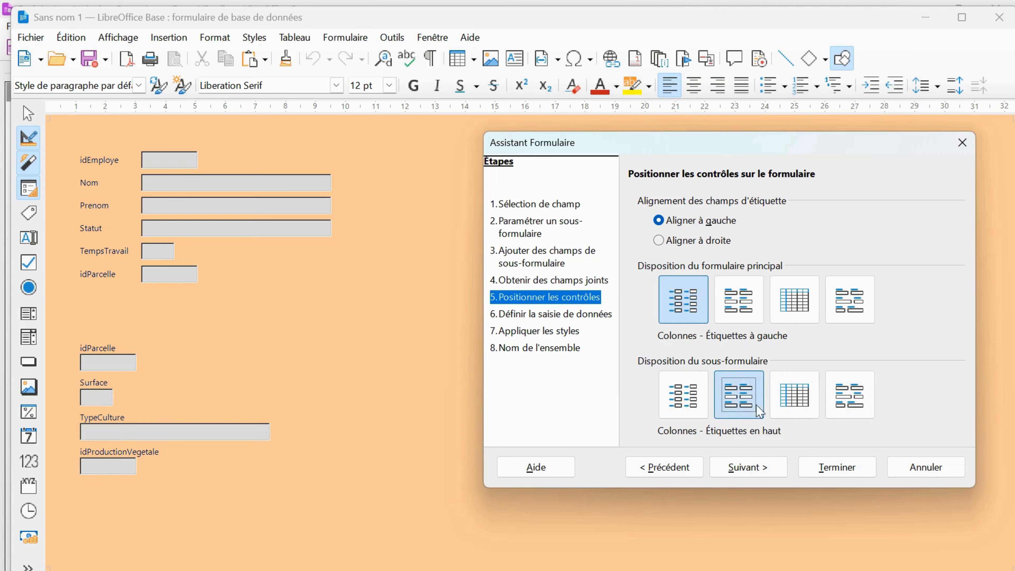
{"action": "left_click", "coordinate": [809, 411]}
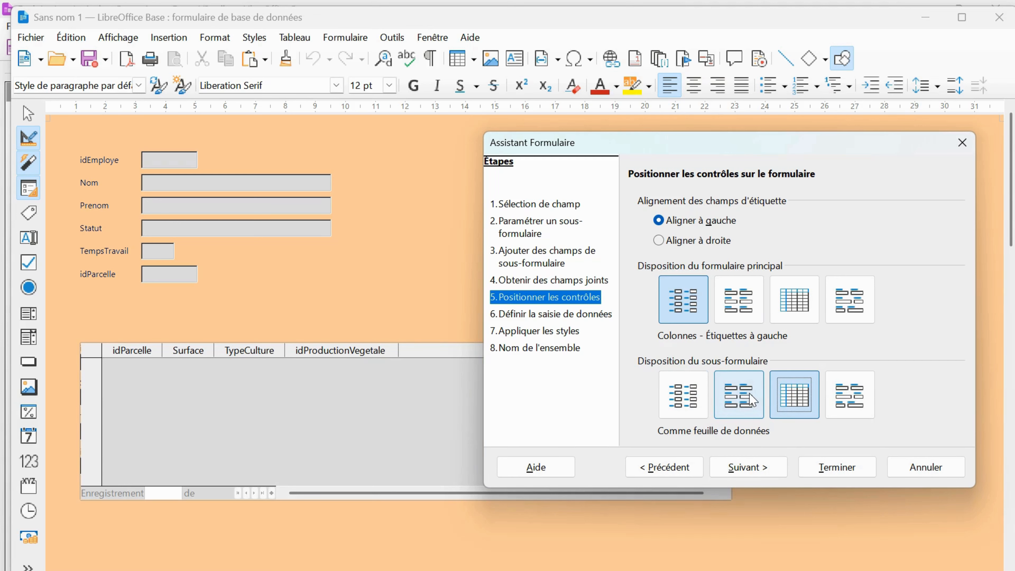
{"action": "left_click", "coordinate": [756, 468]}
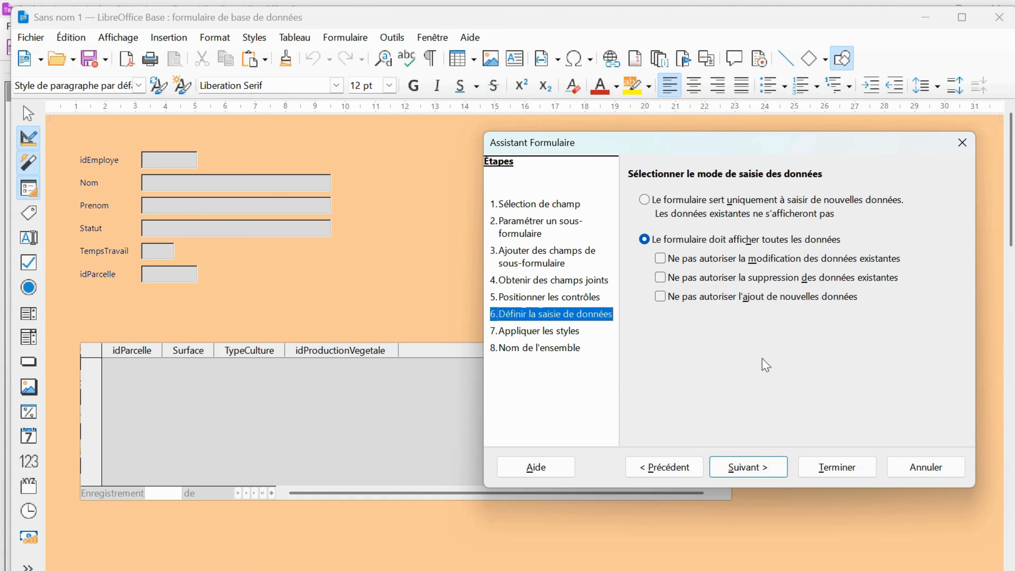
- Accept the mode that displays all data and apply the Bleu métallique style to the form
{"action": "left_click", "coordinate": [744, 470]}
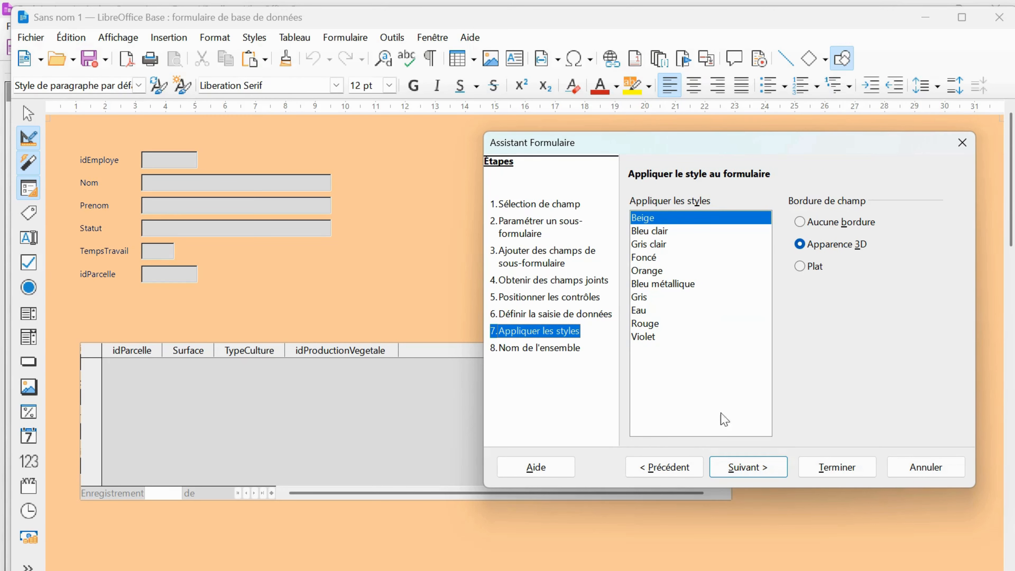
{"action": "left_click", "coordinate": [665, 285]}
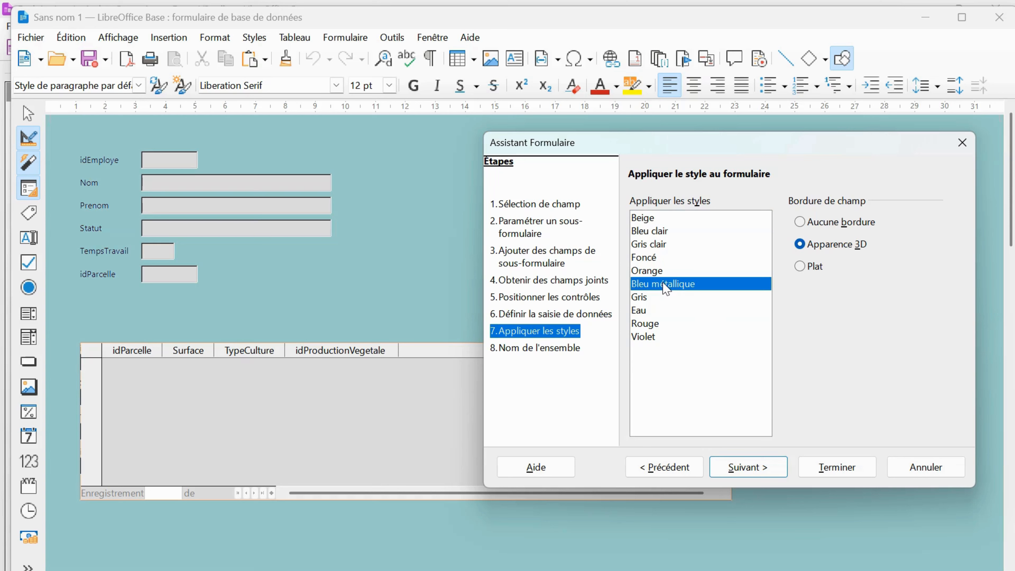
{"action": "left_click", "coordinate": [746, 472]}
- Name the form "Employés sur les parcelles" and finish the wizard with the option to modify the form
{"action": "left_click", "coordinate": [703, 221]}
{"action": "double_click", "coordinate": [703, 222]}
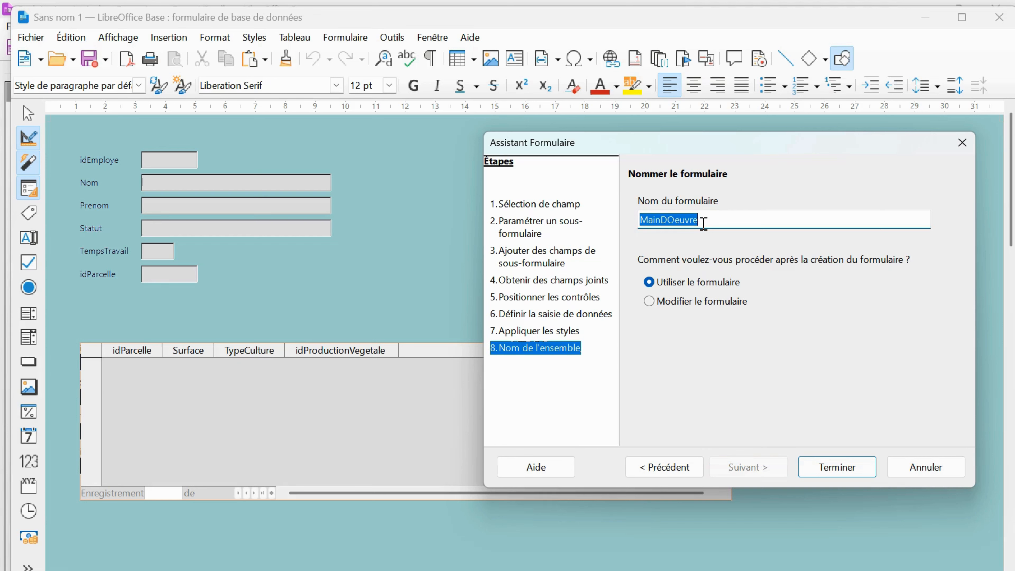
{"action": "type", "text": "Emp"}
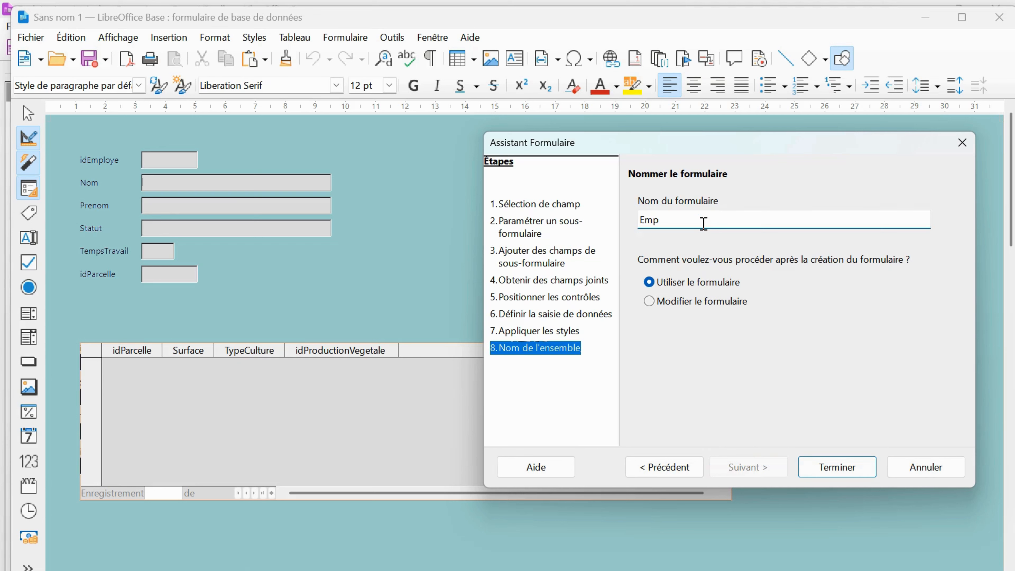
{"action": "type", "text": "loyés sur les parcelles"}
{"action": "left_click", "coordinate": [675, 302]}
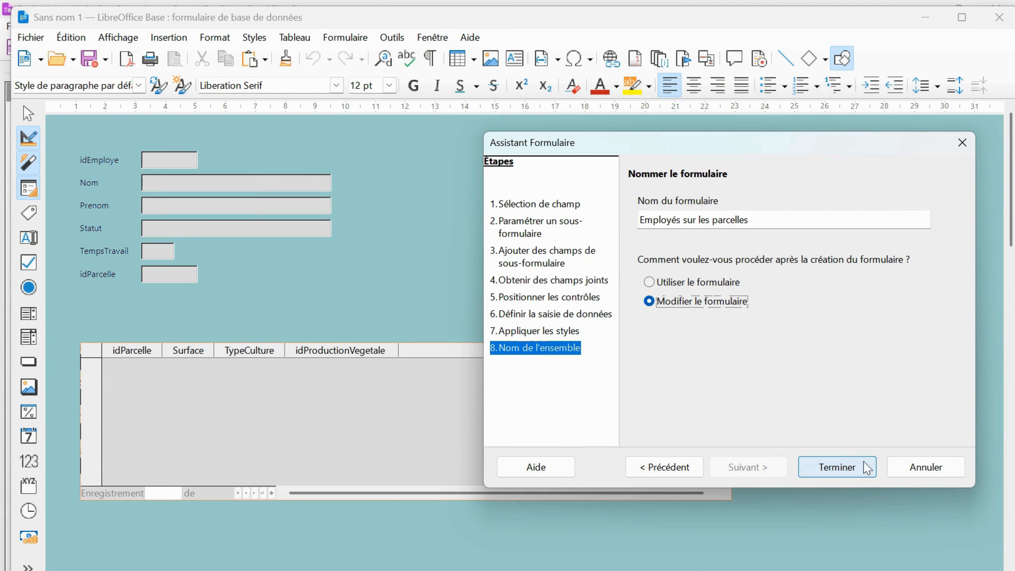
{"action": "left_click", "coordinate": [854, 472]}
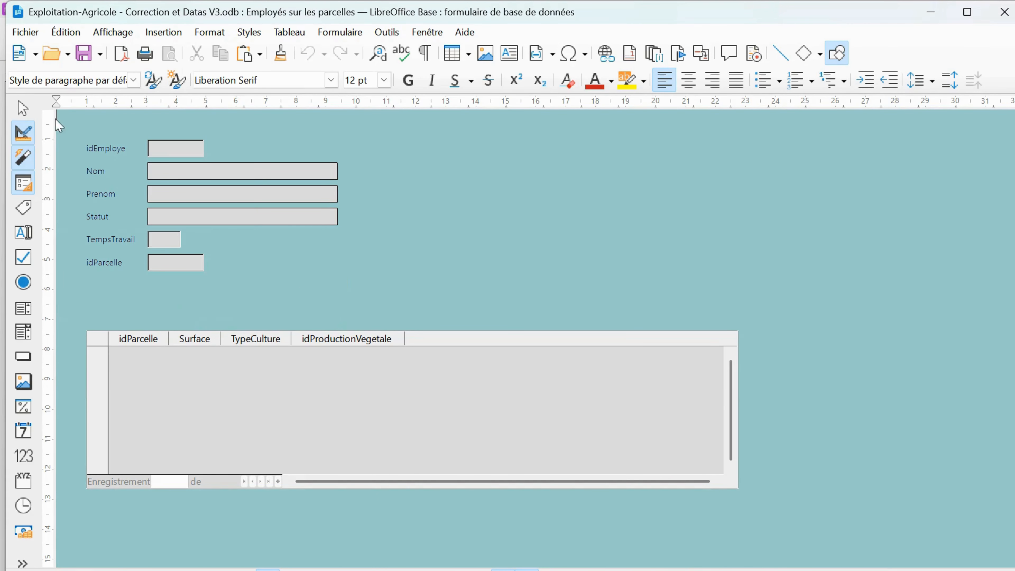
- Select all employee labels and fields together and shift them down to free space above them
{"action": "left_click", "coordinate": [25, 113]}
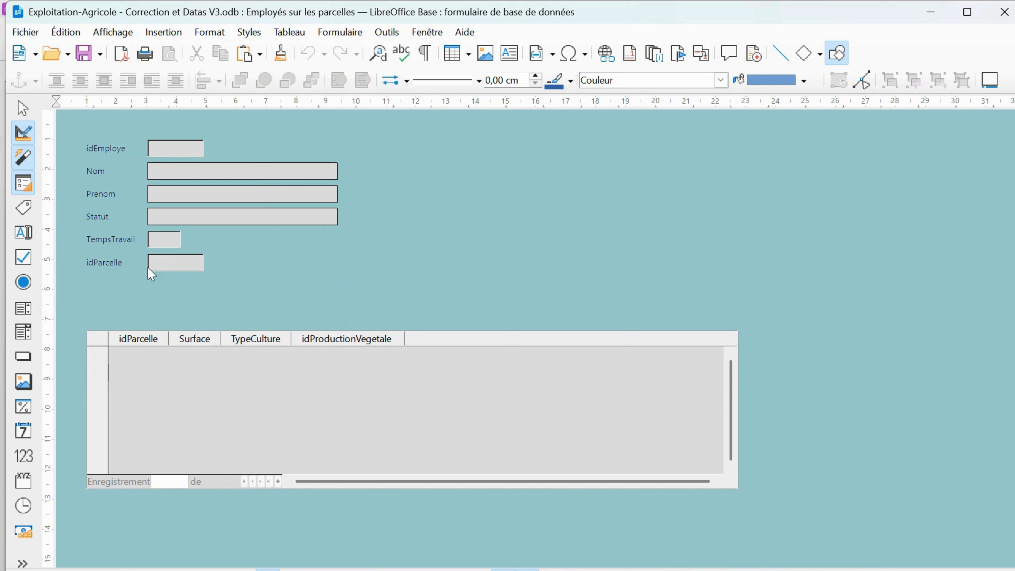
{"action": "left_click_drag", "start_coordinate": [76, 128], "coordinate": [411, 305]}
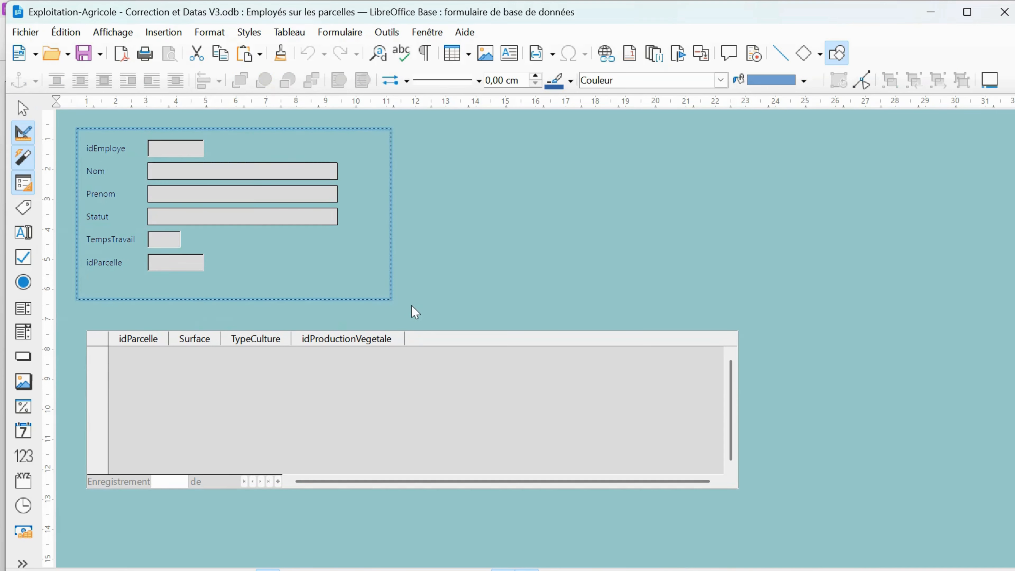
{"action": "key", "text": "Down"}
{"action": "key", "text": "Down"}
{"action": "key", "text": "Down"}
{"action": "key", "text": "Down"}
{"action": "key", "text": "Down"}
{"action": "key", "text": "Down"}
{"action": "key", "text": "Down"}
{"action": "key", "text": "Down"}
{"action": "key", "text": "Down"}
{"action": "key", "text": "Down"}
{"action": "key", "text": "Down"}
{"action": "key", "text": "Down"}
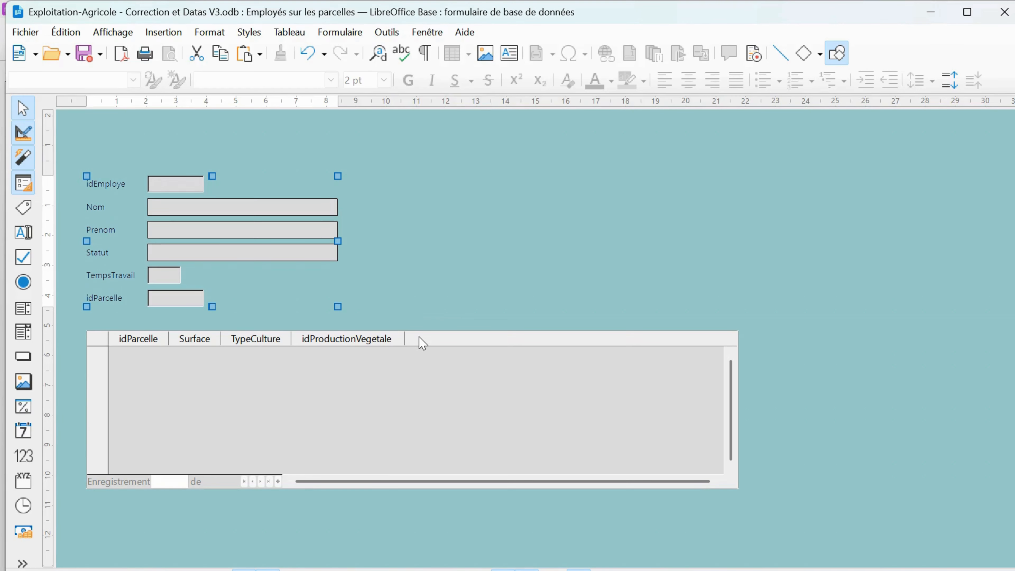
- Narrow the parcel table to about 10 cm and move it to the right of the employee fields
{"action": "left_click", "coordinate": [229, 399]}
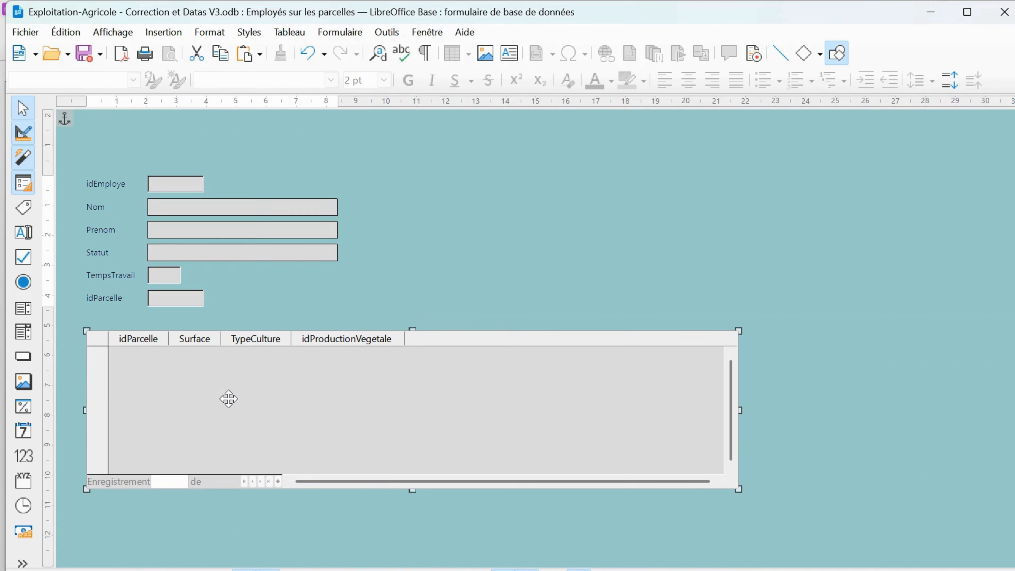
{"action": "left_click_drag", "start_coordinate": [83, 409], "coordinate": [434, 378]}
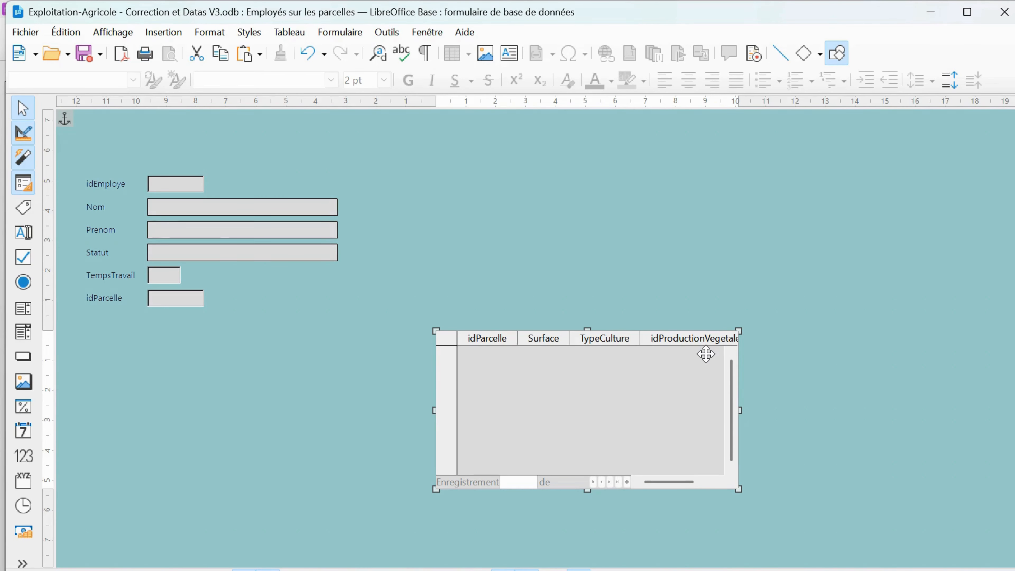
{"action": "left_click_drag", "start_coordinate": [738, 184], "coordinate": [736, 182]}
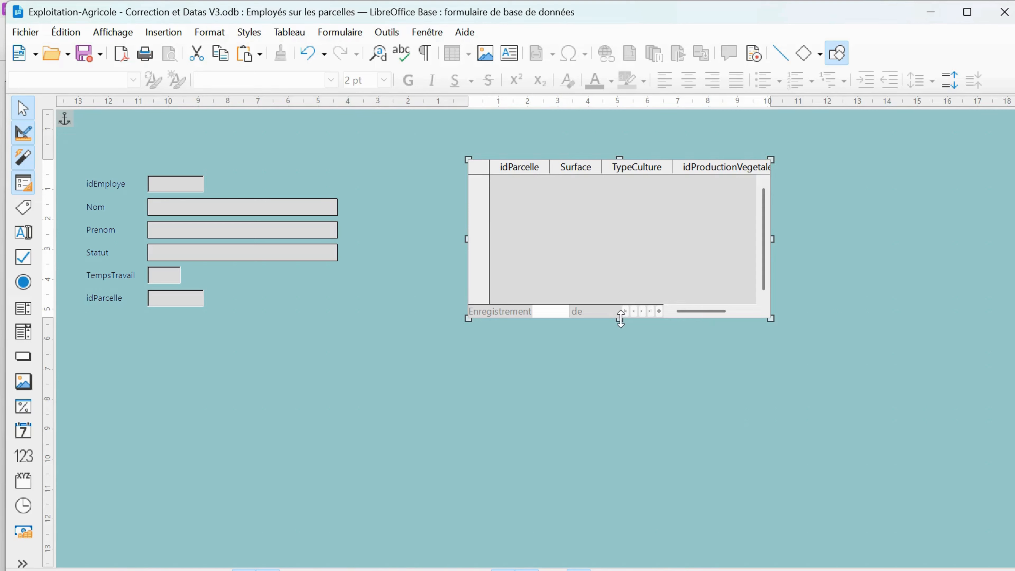
- Enlarge the parcel table to about 12 cm wide and 11 cm high, and nudge it slightly down
{"action": "left_click_drag", "start_coordinate": [618, 319], "coordinate": [644, 485]}
{"action": "left_click_drag", "start_coordinate": [773, 320], "coordinate": [821, 319]}
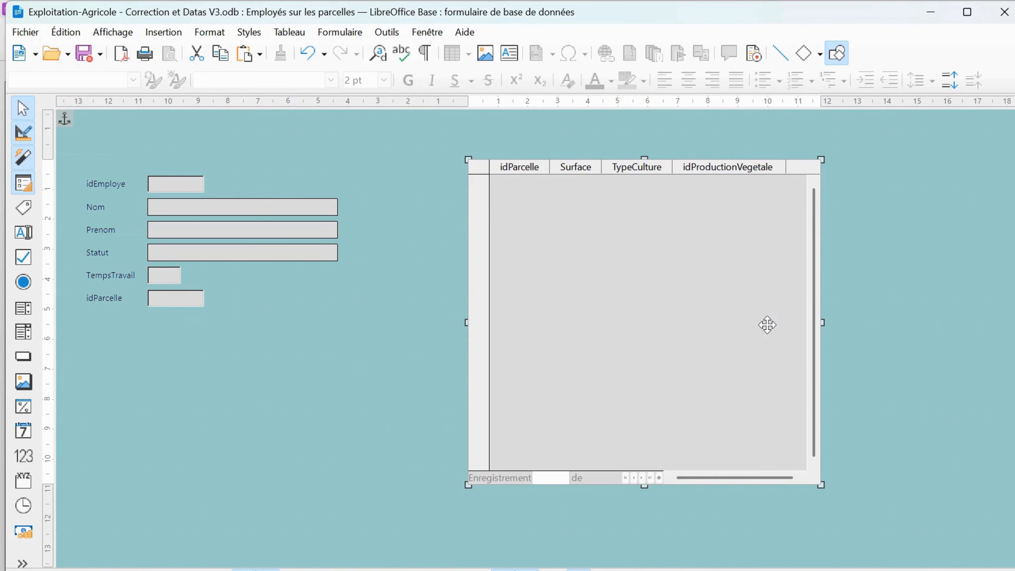
{"action": "key", "text": "Down"}
{"action": "key", "text": "Down"}
{"action": "key", "text": "Down"}
{"action": "key", "text": "Down"}
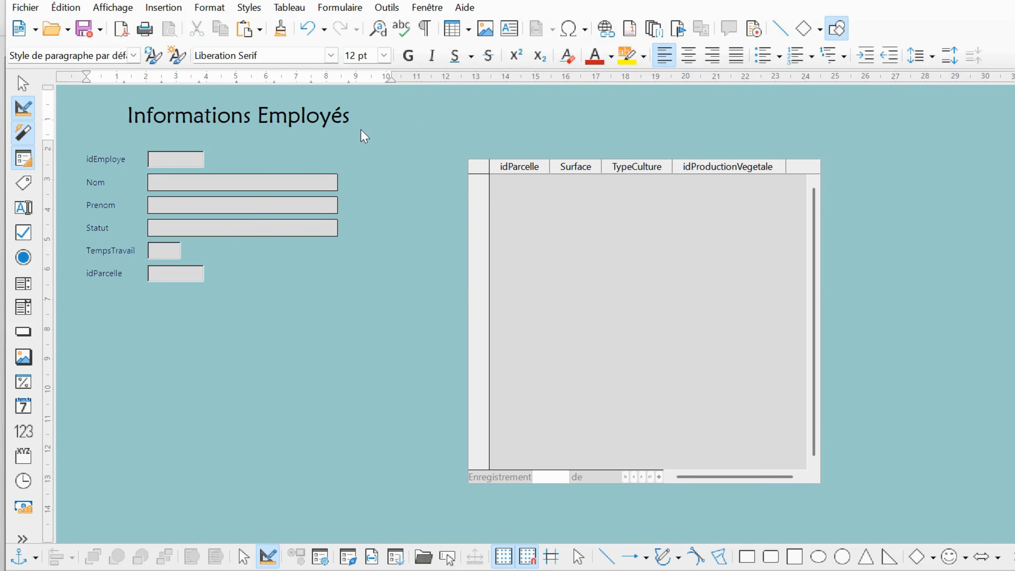
- Deselect the form's objects and turn off design mode to view the form with its records
{"action": "left_click", "coordinate": [361, 129]}
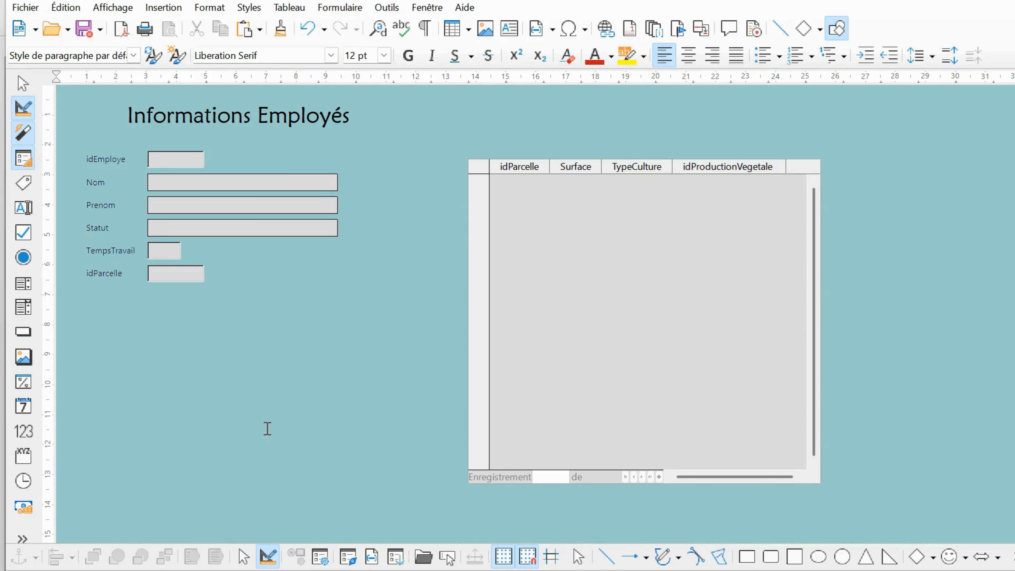
{"action": "left_click", "coordinate": [267, 557]}
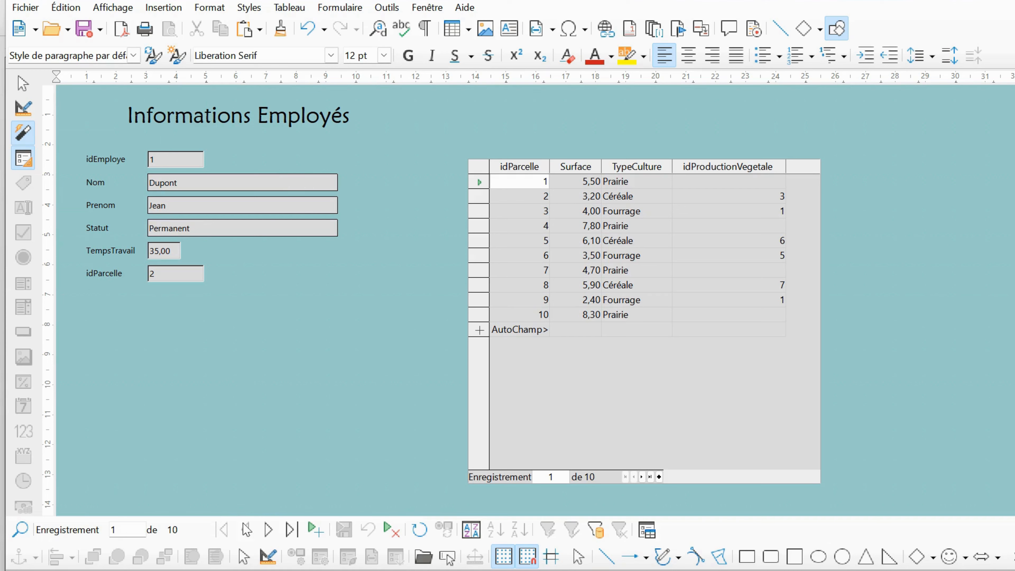
- Browse the employee records to the one with idEmploye 3 and set its idParcelle to 5
{"action": "left_click", "coordinate": [269, 530]}
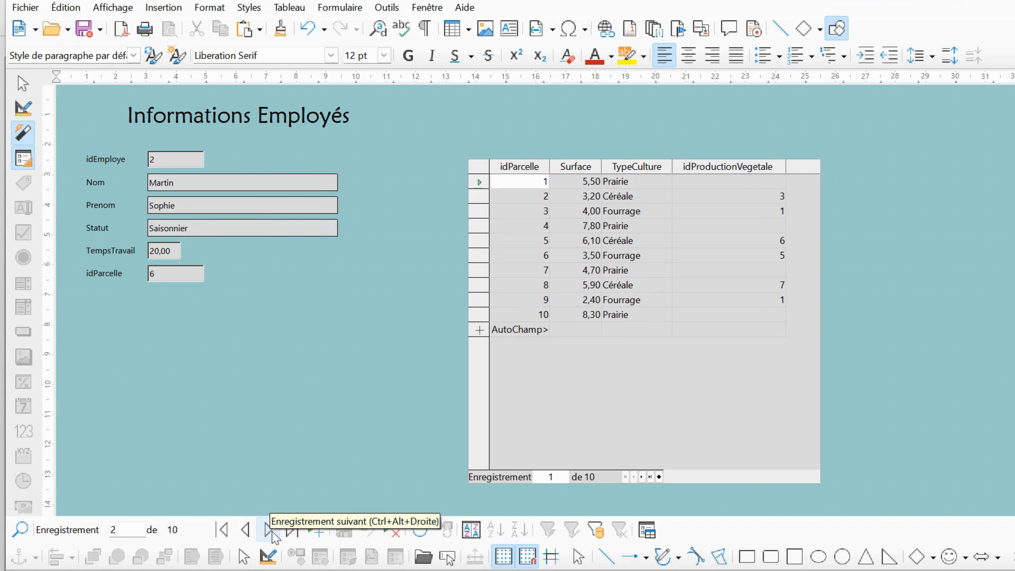
{"action": "left_click", "coordinate": [270, 530]}
{"action": "left_click", "coordinate": [270, 530]}
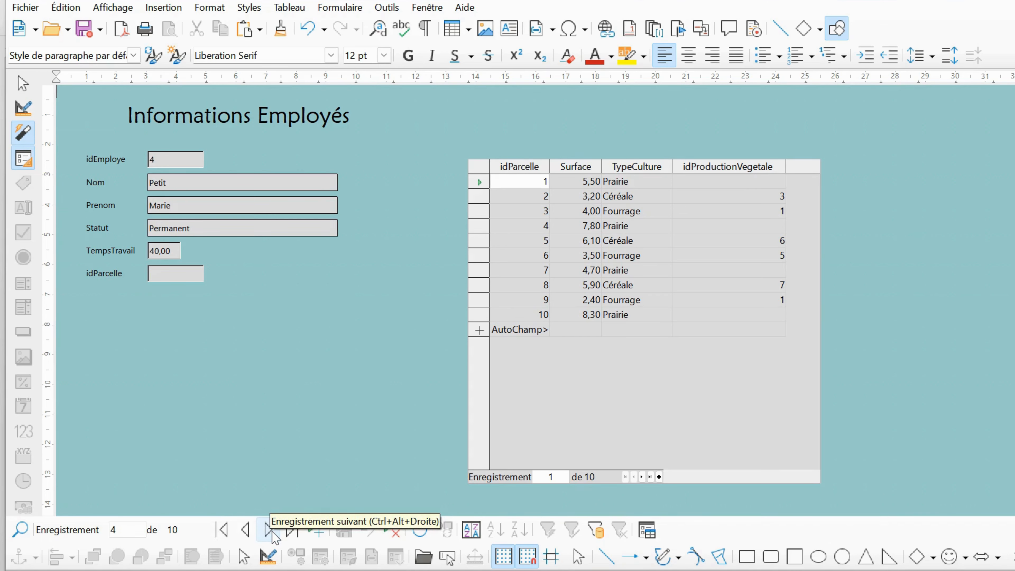
{"action": "left_click", "coordinate": [245, 530]}
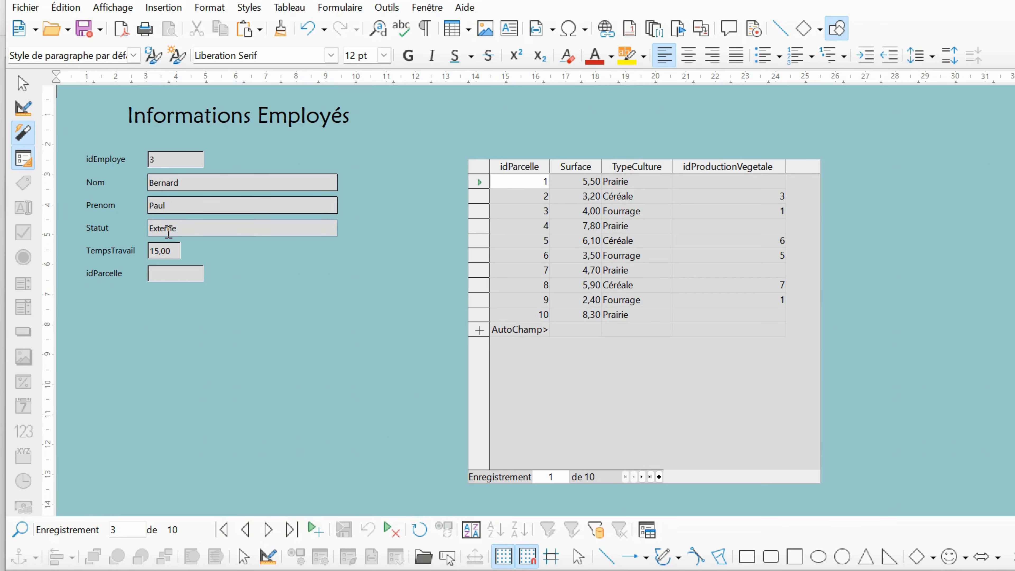
{"action": "left_click", "coordinate": [174, 276]}
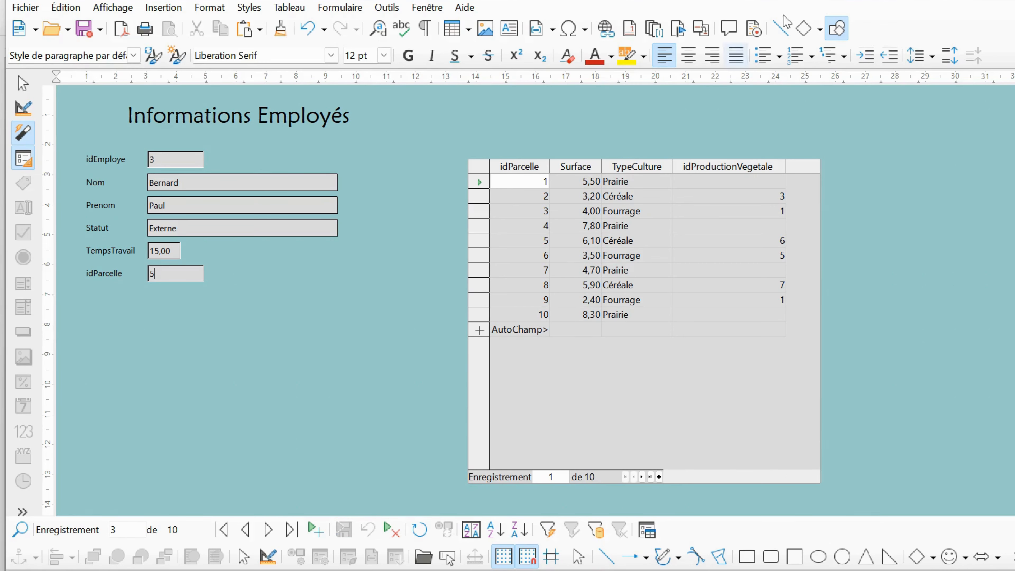
- Leave the form and open the MainDOeuvre table's data to check the idParcelle entered for the employee
{"action": "left_click", "coordinate": [931, 3]}
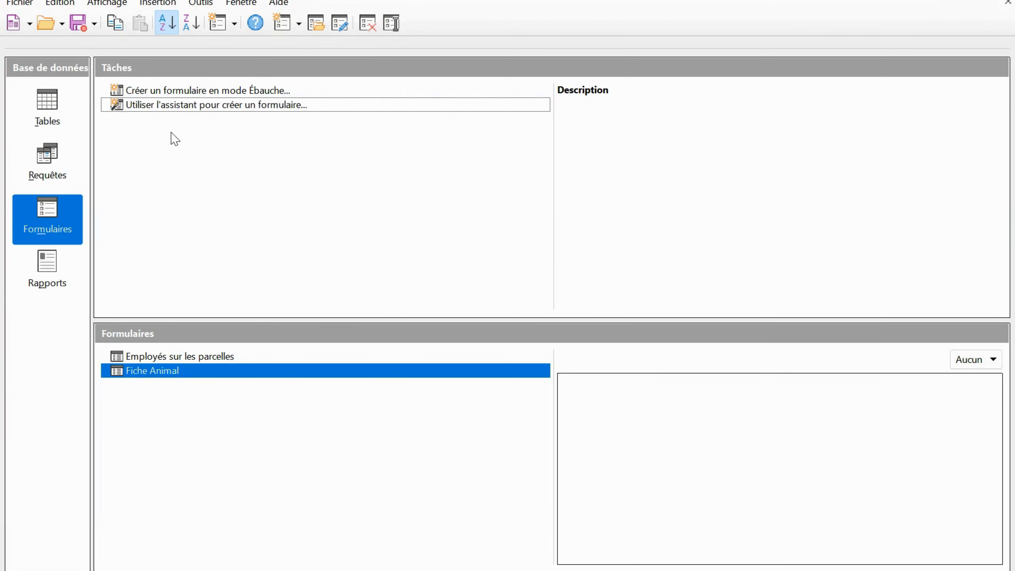
{"action": "left_click", "coordinate": [58, 112]}
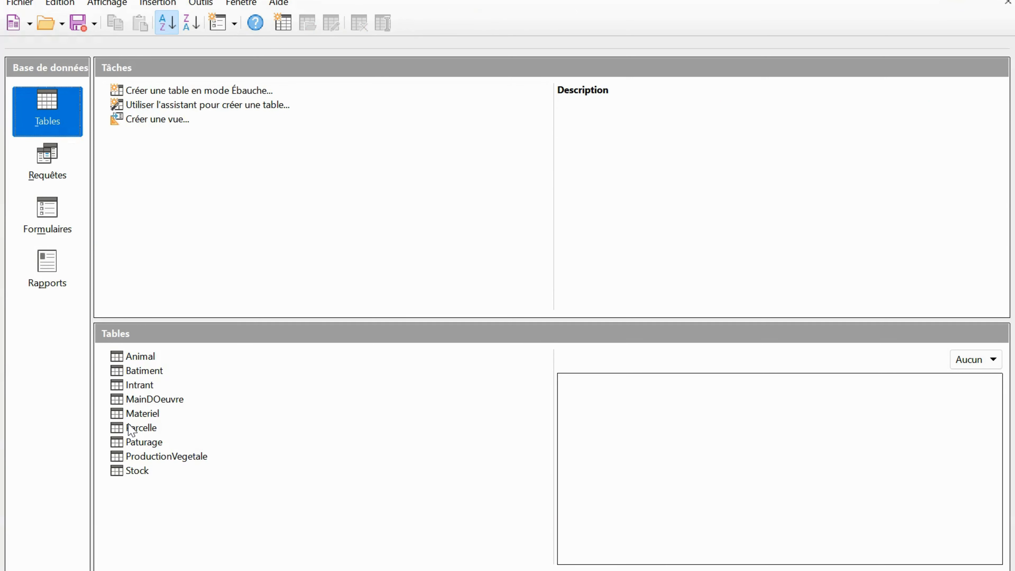
{"action": "left_click", "coordinate": [171, 400]}
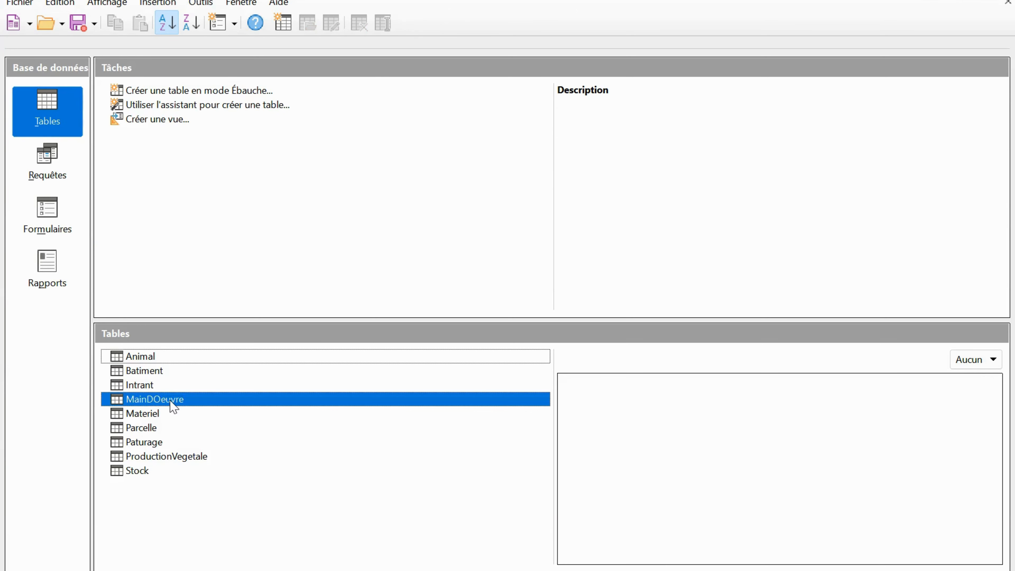
{"action": "double_click", "coordinate": [173, 401]}
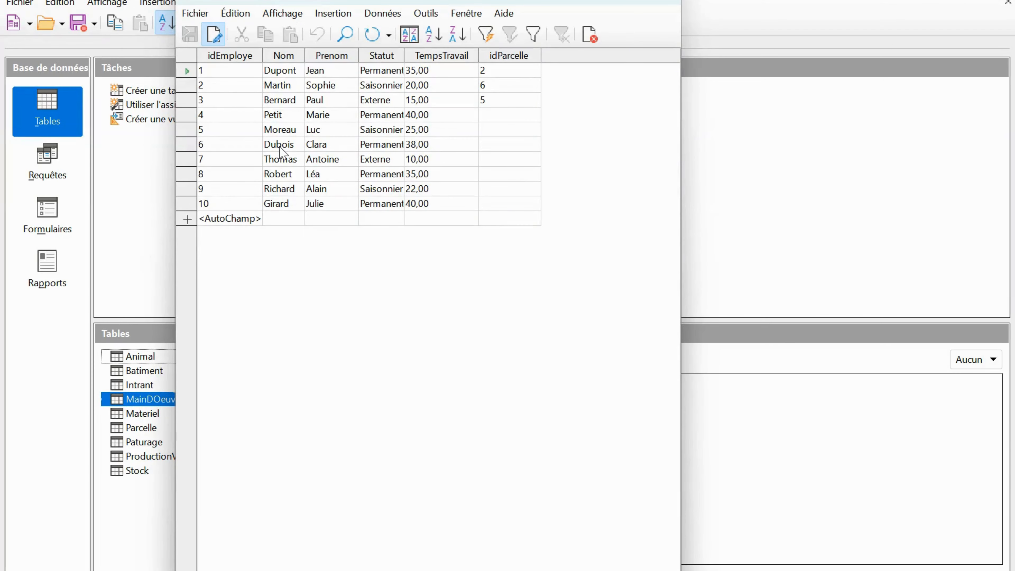